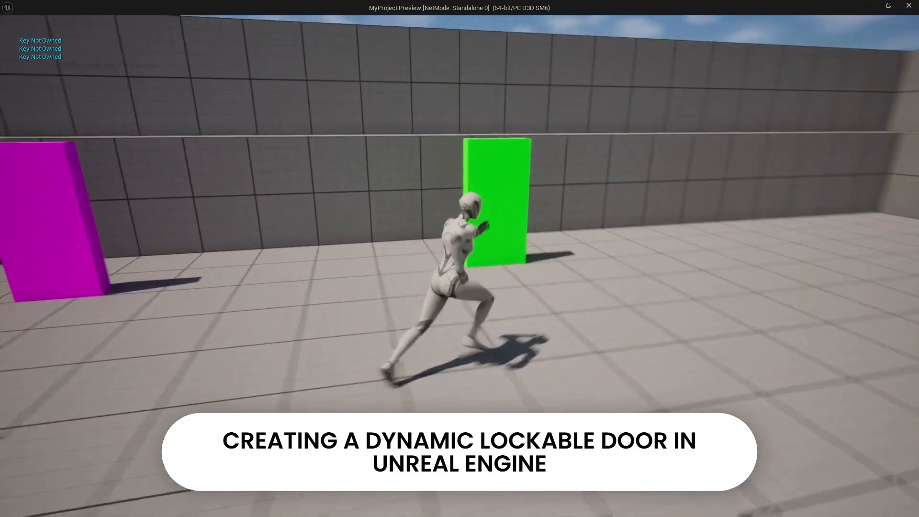
Play-test the level preview by running the character between the coloured doors and interacting with them
key(e)
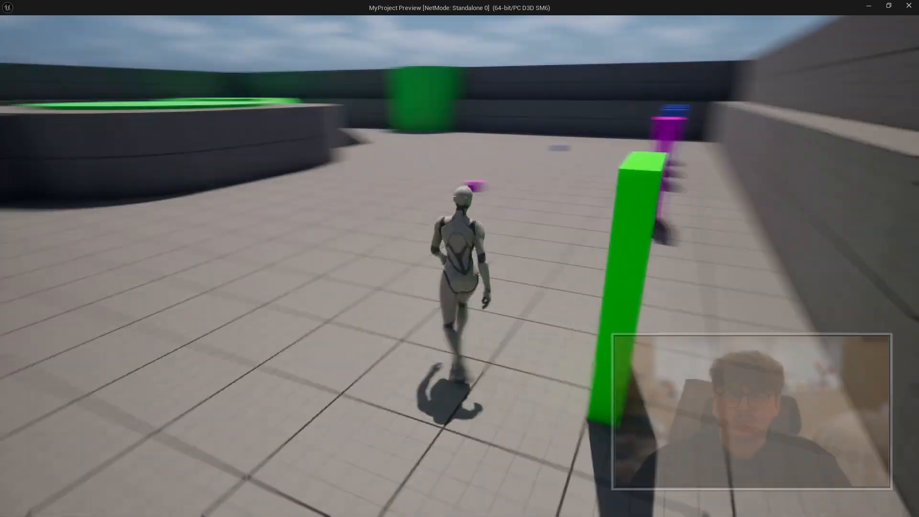
key(a)
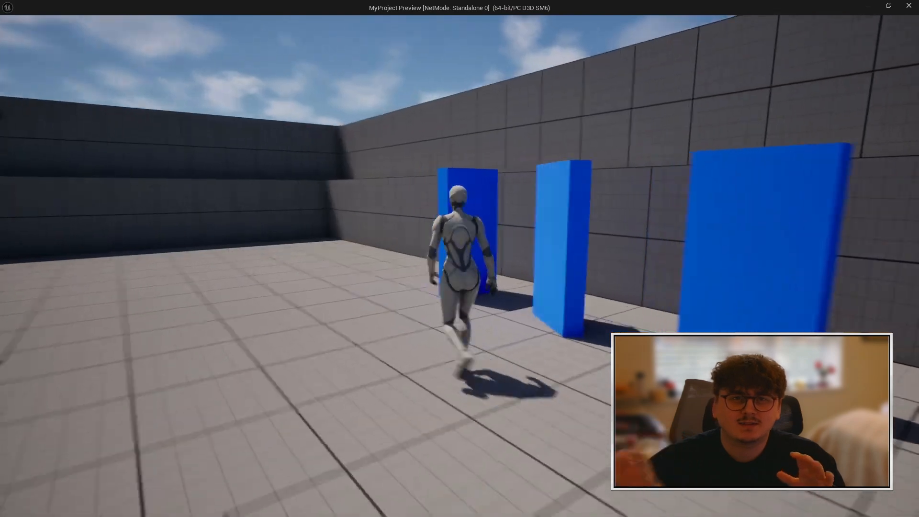
key(d)
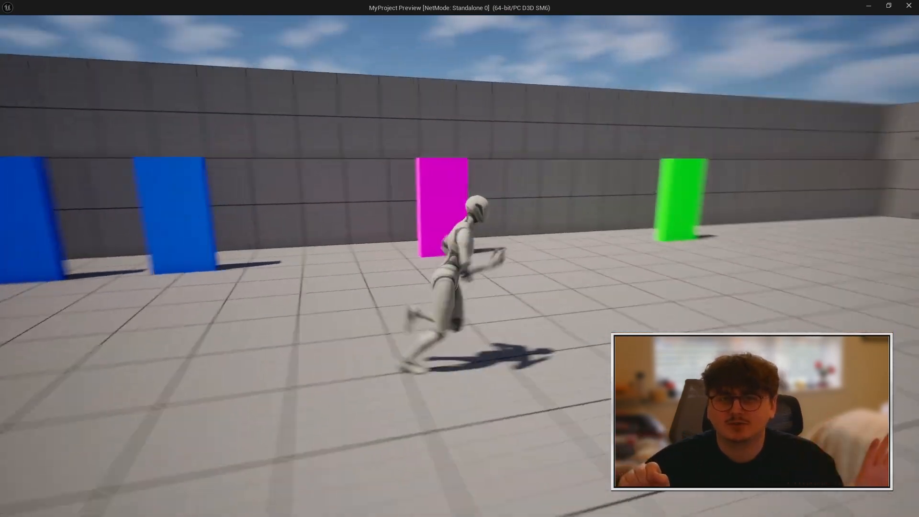
key(s)
key(space)
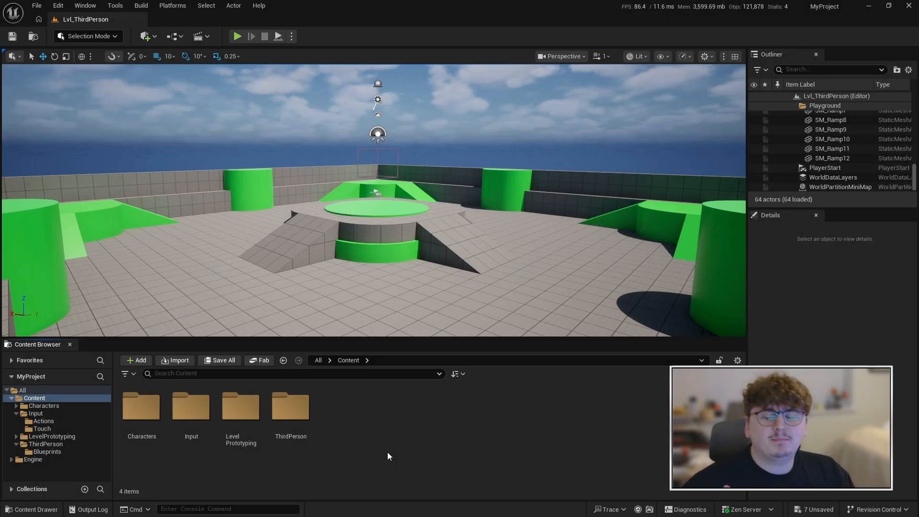
Create a new folder named Blueprints in the project's Content folder
right_click(387, 452)
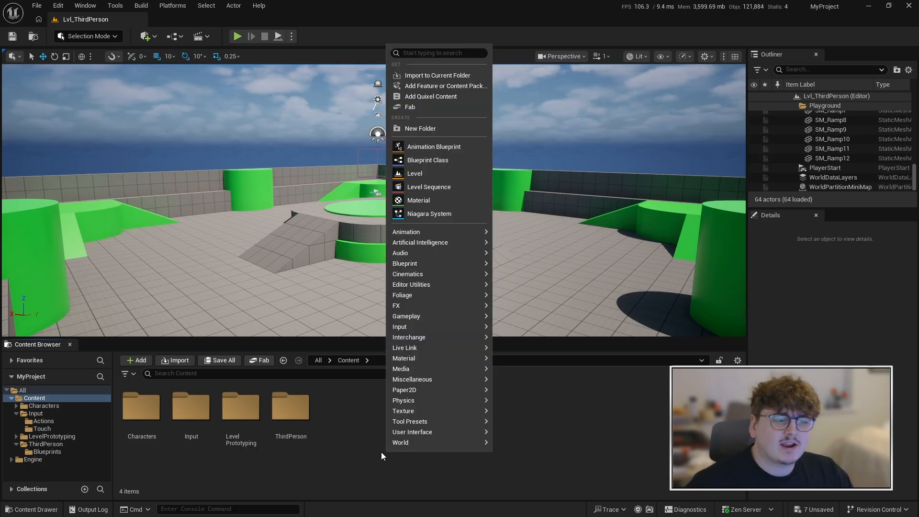
click(450, 128)
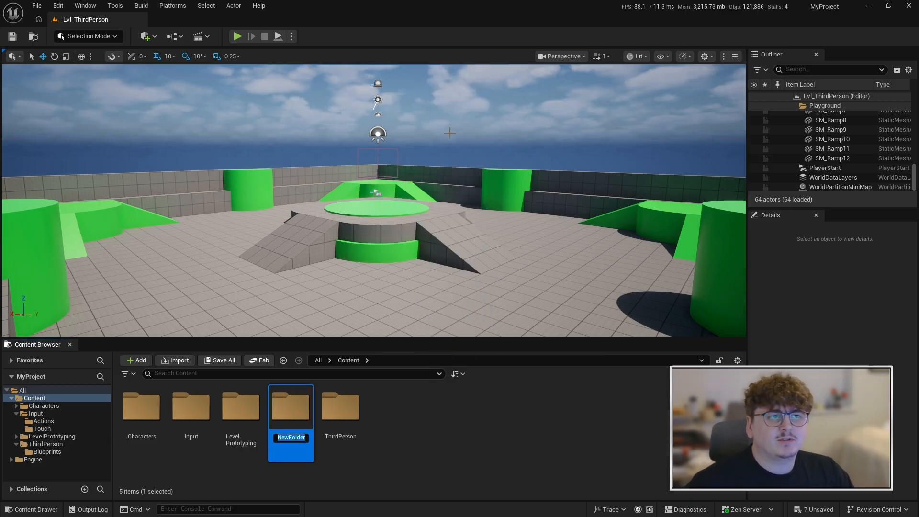
key(Caps_Lock)
text(B)
key(Caps_Lock)
text(luepr)
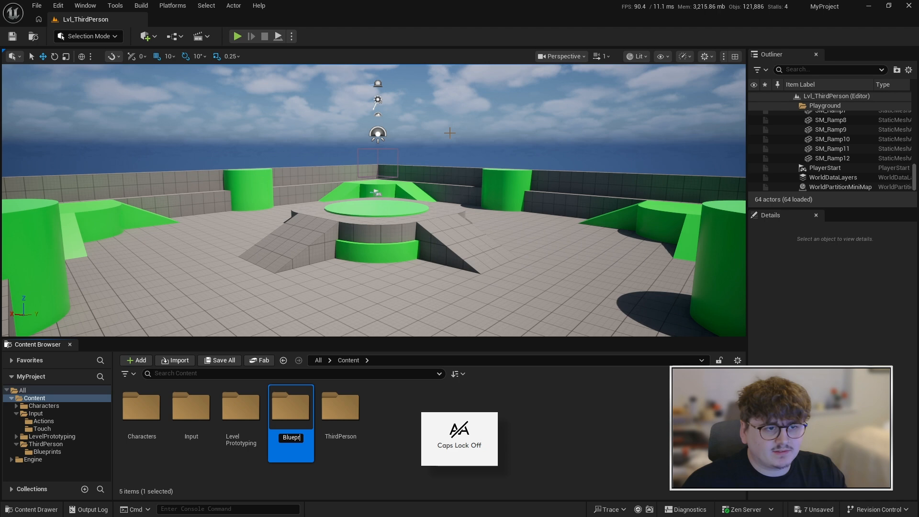
text(ints)
key(Return)
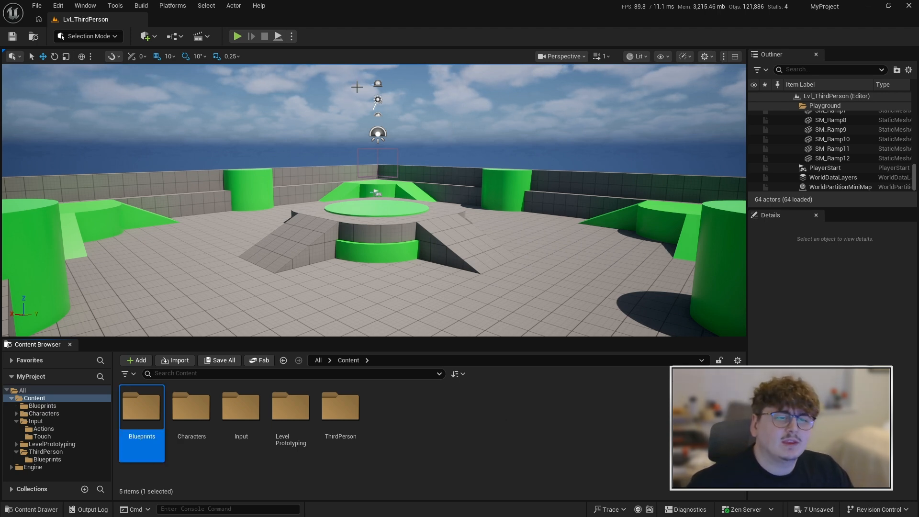
Create a Blueprint Interface named BPI_Interact inside the new Blueprints folder
double_click(150, 431)
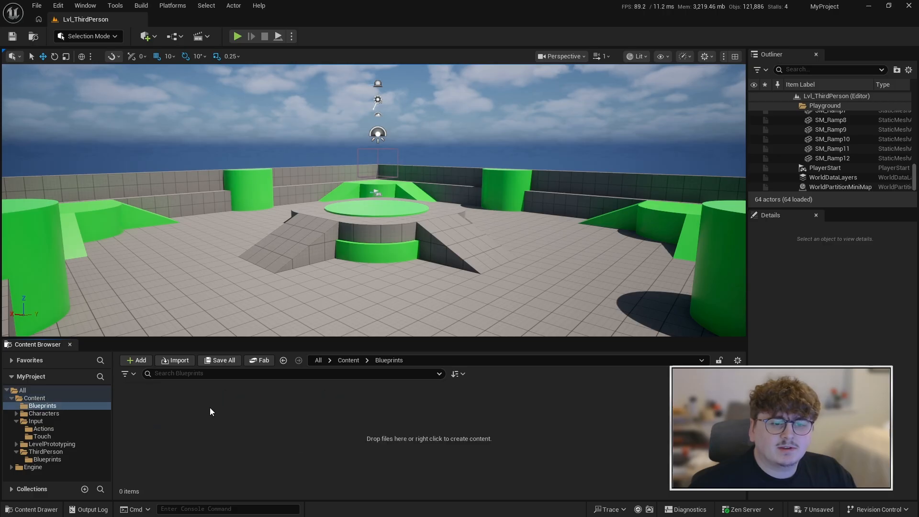
right_click(208, 415)
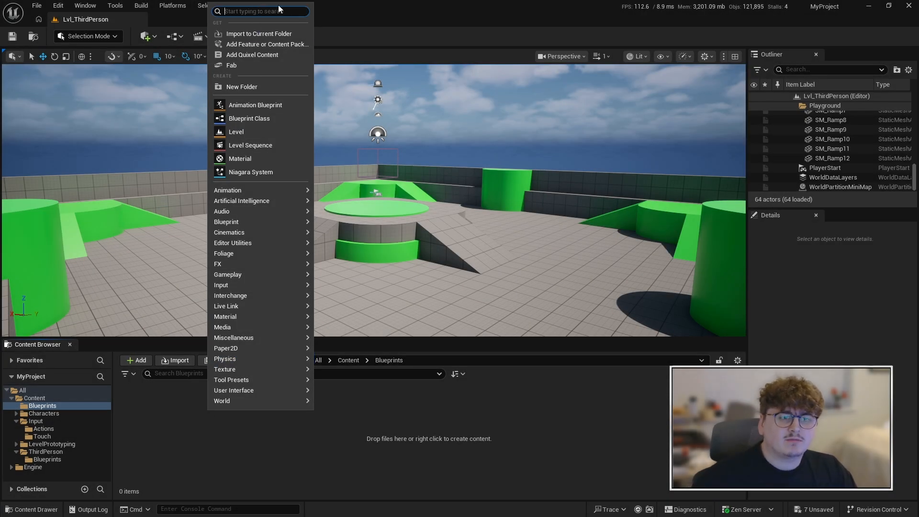
text(bl)
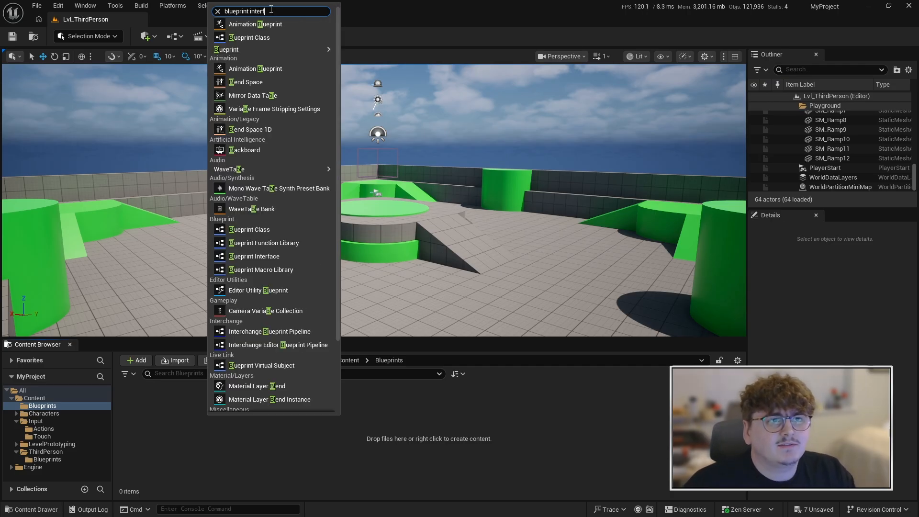
text(ueprint interf)
key(Return)
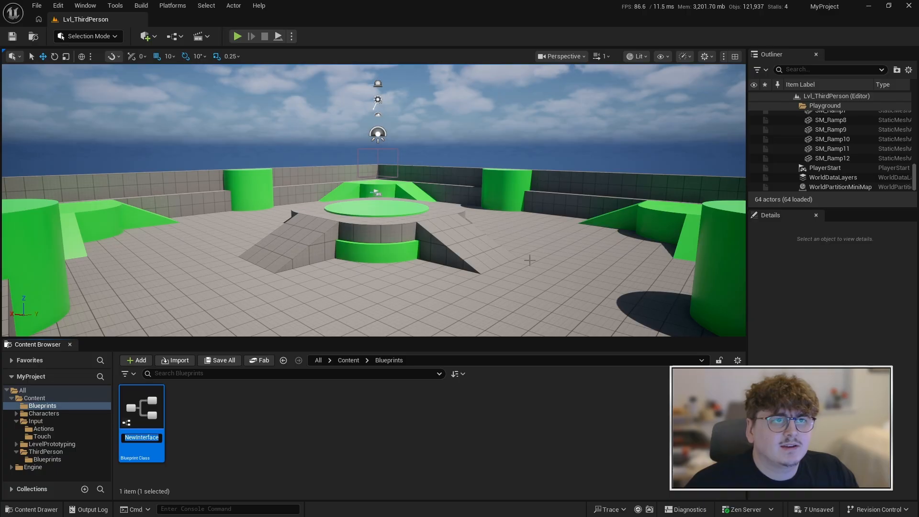
key(Caps_Lock)
text(BPI_)
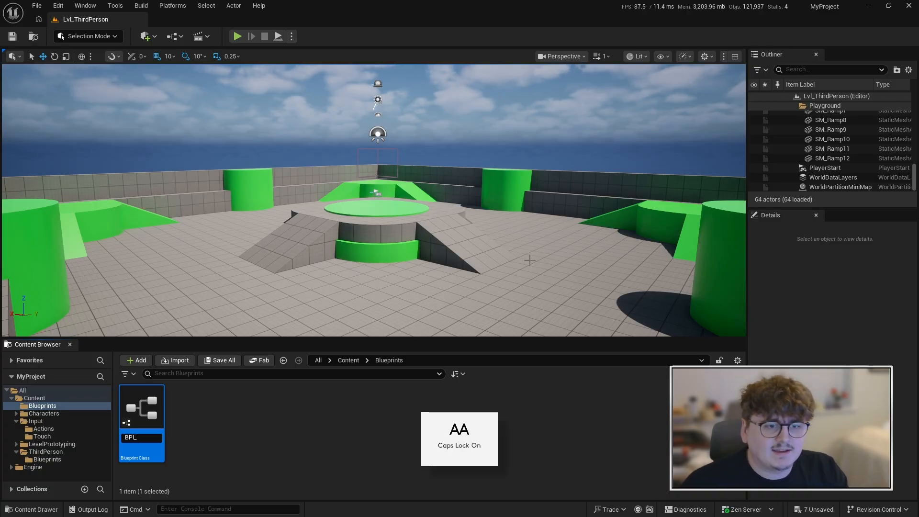
key(Caps_Lock)
text(Interact)
key(Return)
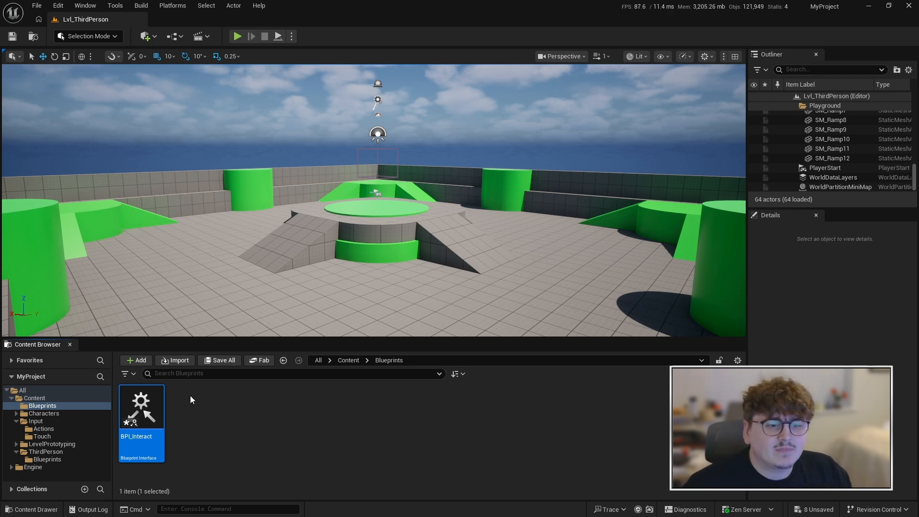
Open the BPI_Interact interface and rename its default function to Interact
double_click(155, 401)
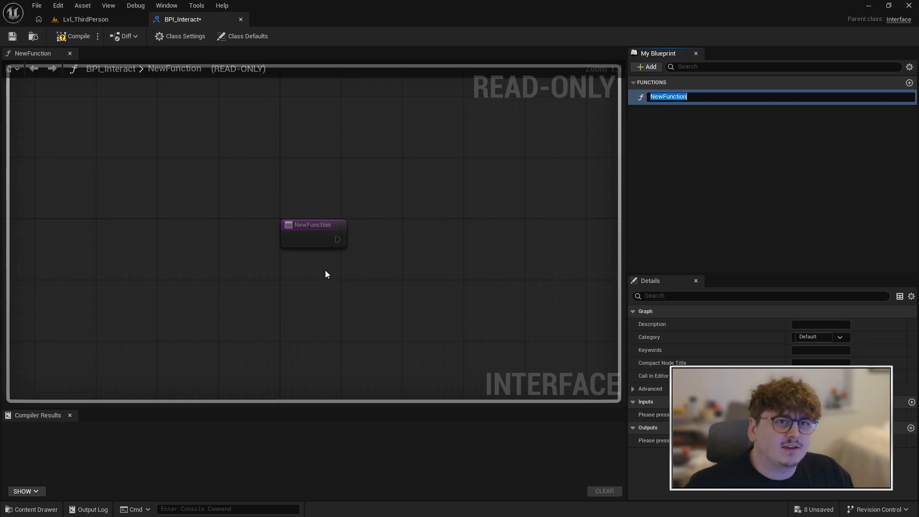
right_drag(325, 271, 300, 268)
click(681, 94)
click(681, 95)
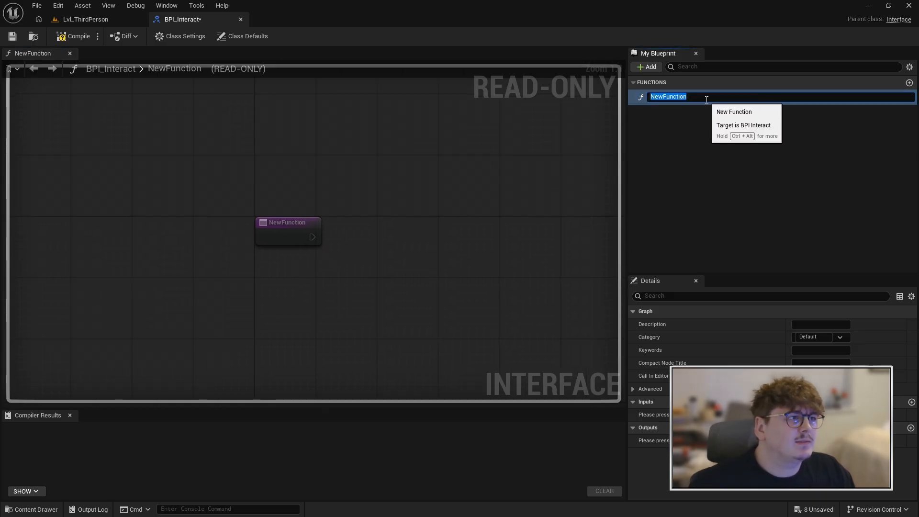
key(Caps_Lock)
text(I)
key(Caps_Lock)
text(nteract)
key(Return)
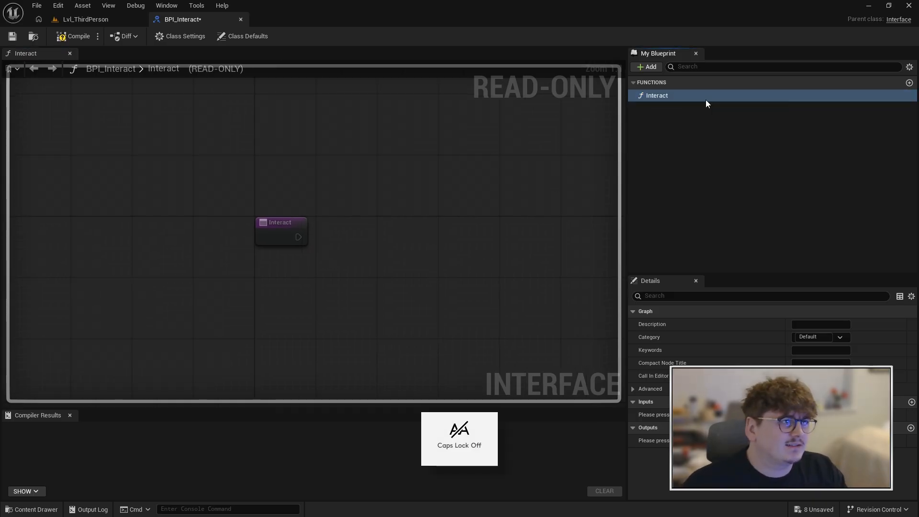
Compile and save the BPI_Interact interface, and close its editor
click(75, 37)
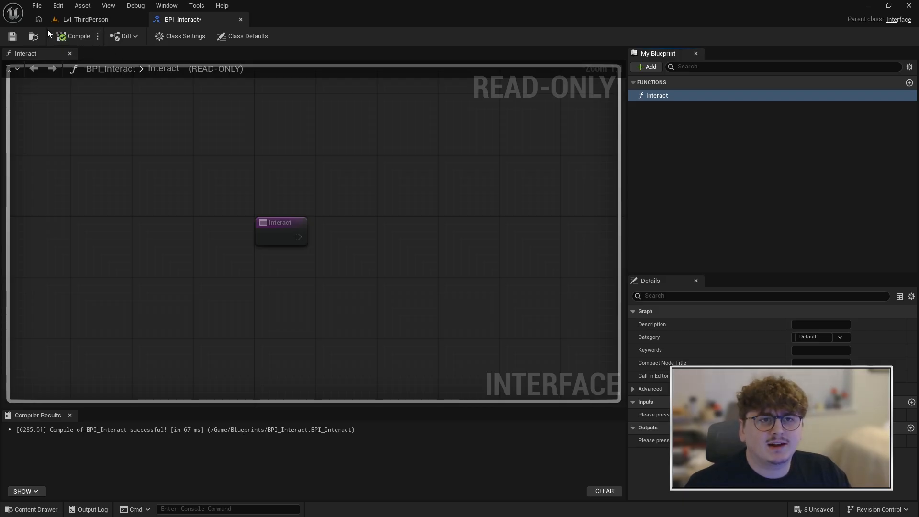
click(13, 37)
click(241, 20)
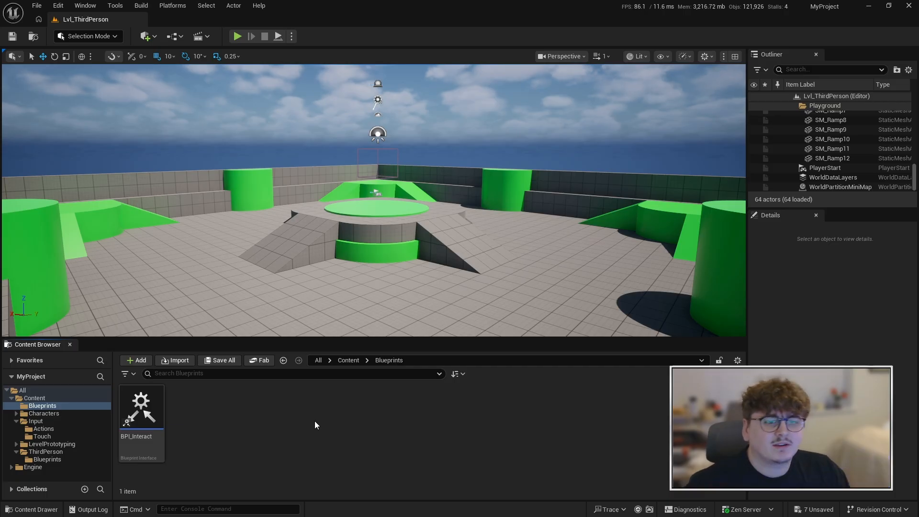
Create an Input Action named IA_Interact in the Actions folder under Input
click(346, 360)
double_click(257, 416)
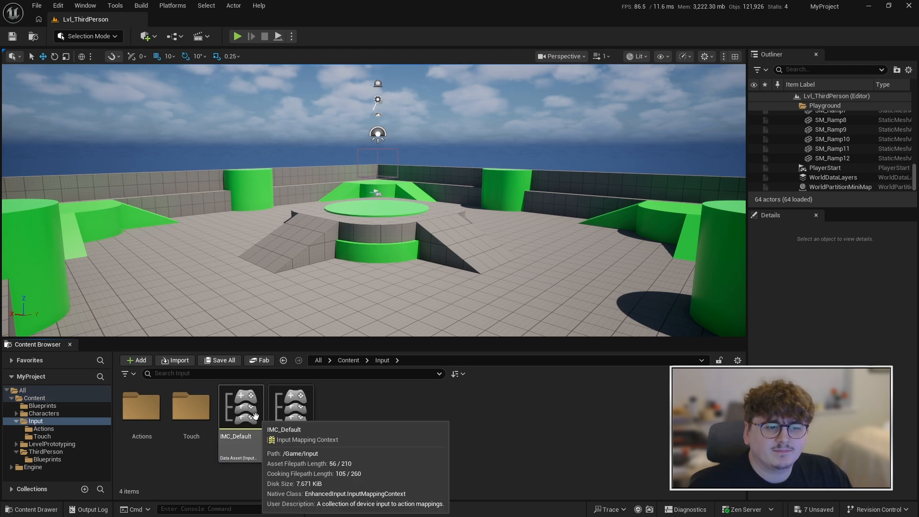
double_click(144, 423)
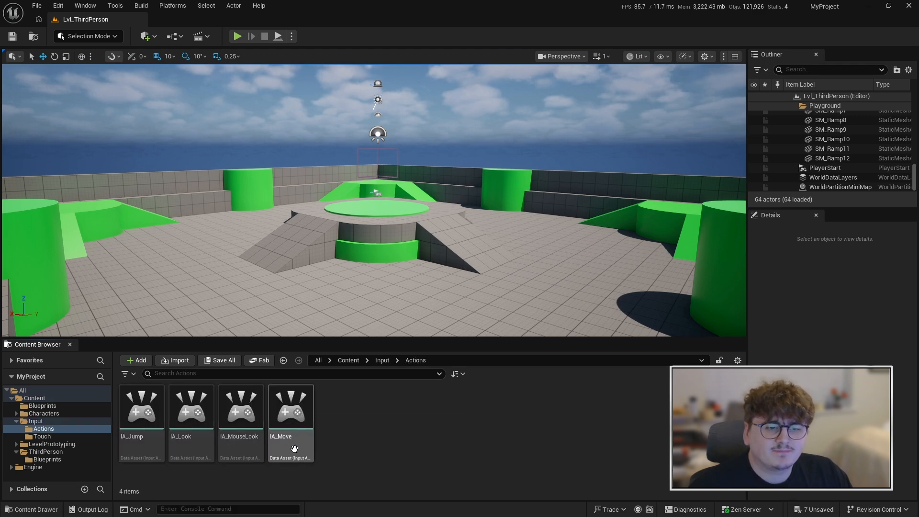
right_click(376, 393)
mouse_move(375, 392)
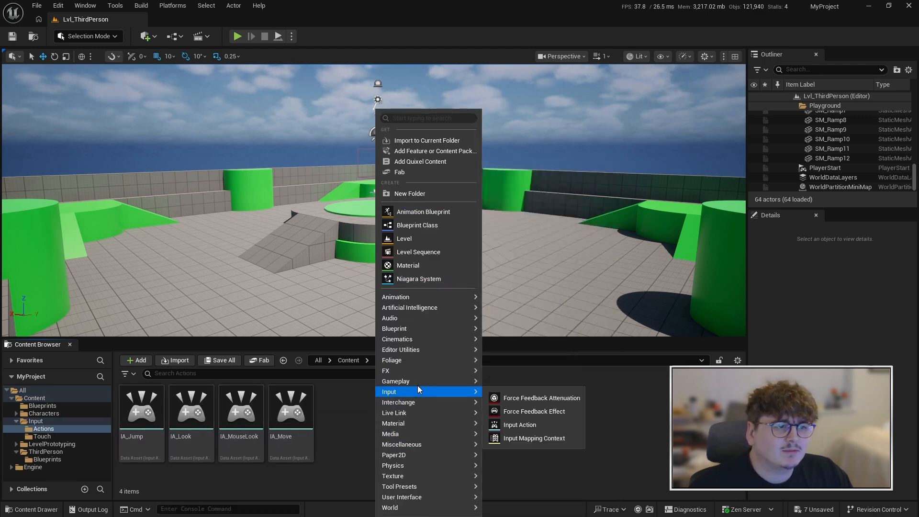
click(524, 424)
key(Caps_Lock)
text(IA_)
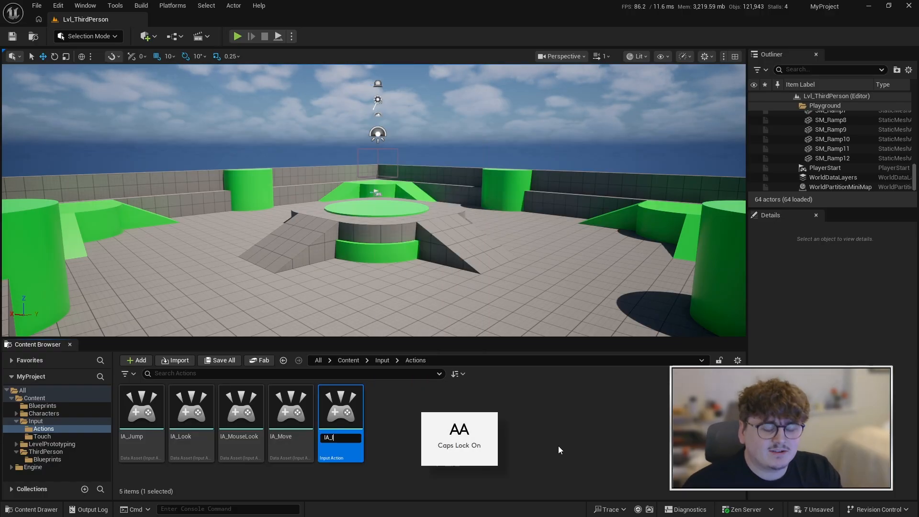
key(Caps_Lock)
text(Interac)
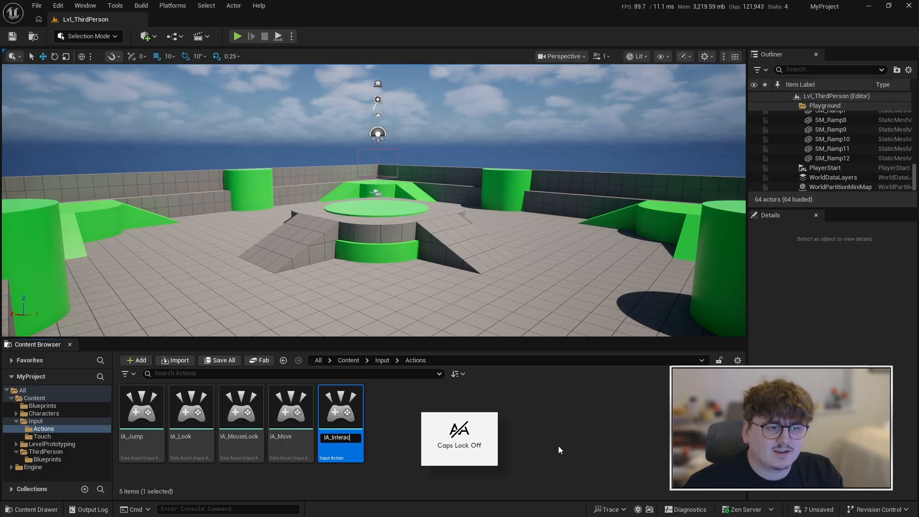
text(t)
key(Return)
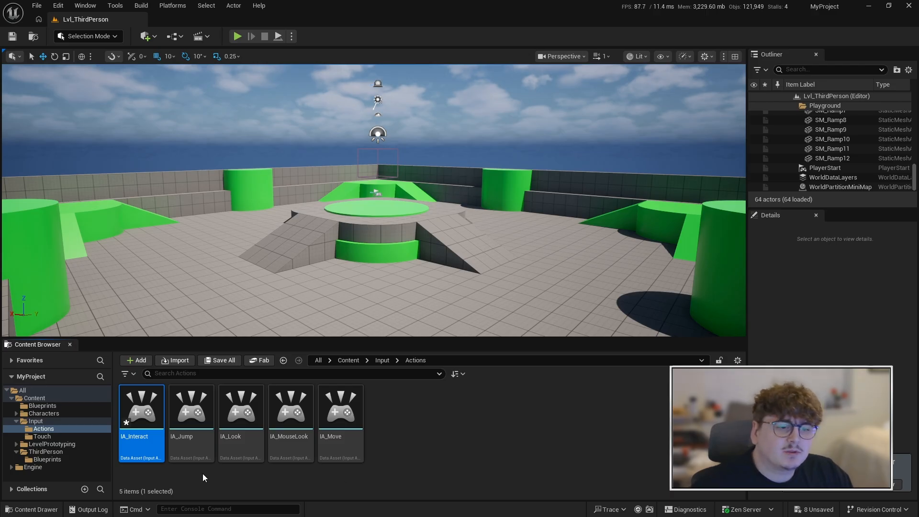
Add a Pressed trigger to the IA_Interact input action, then save and close the asset
double_click(154, 450)
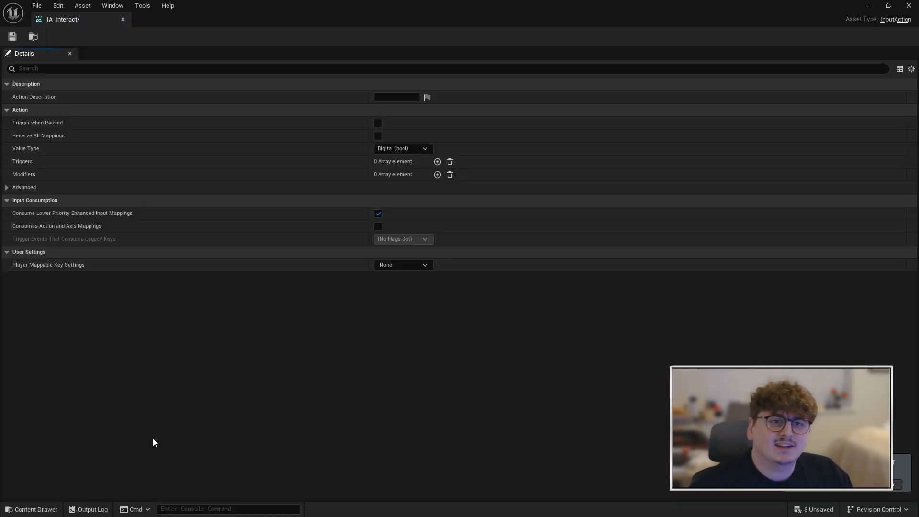
click(438, 163)
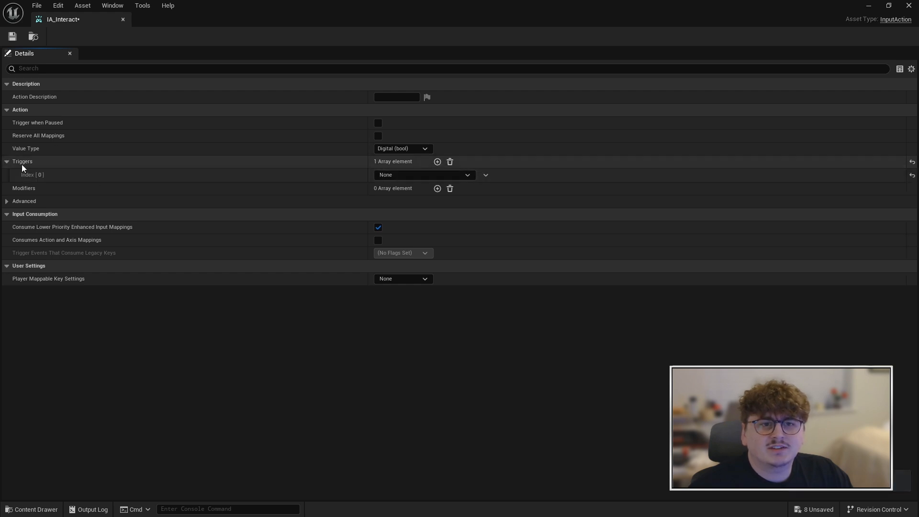
click(401, 175)
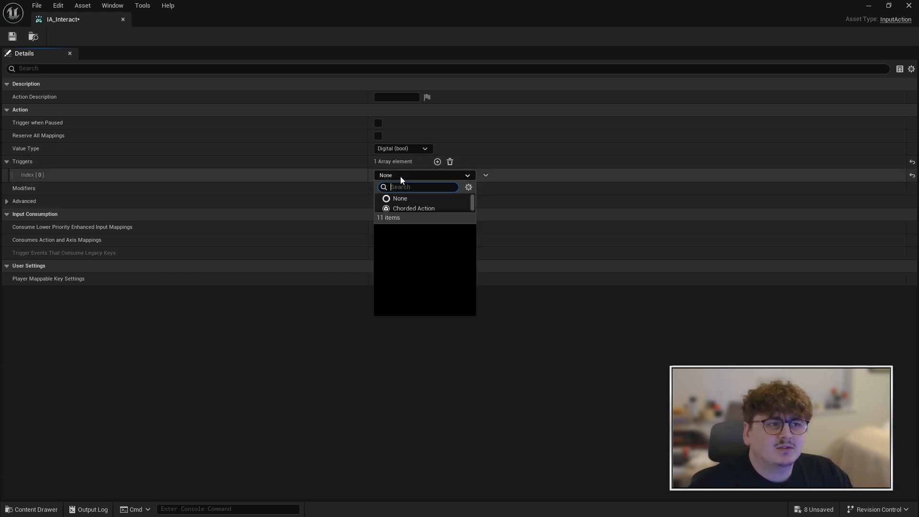
click(410, 258)
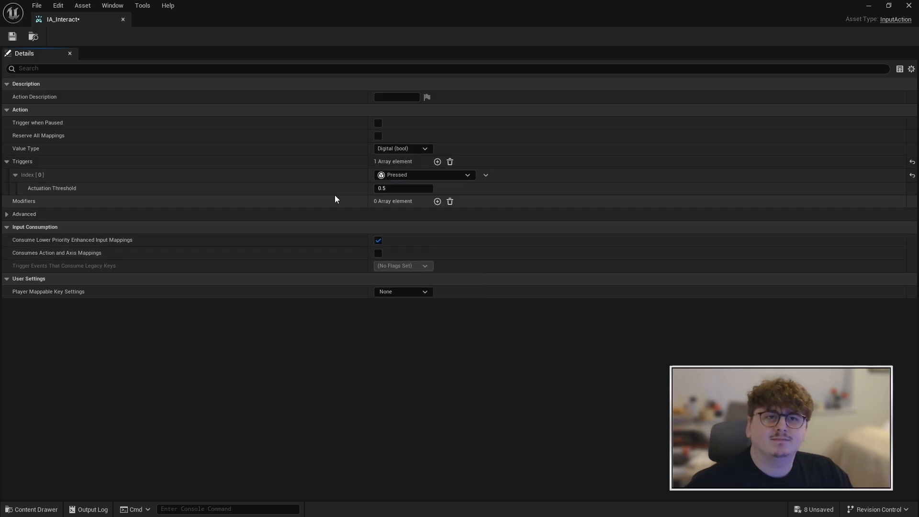
click(399, 174)
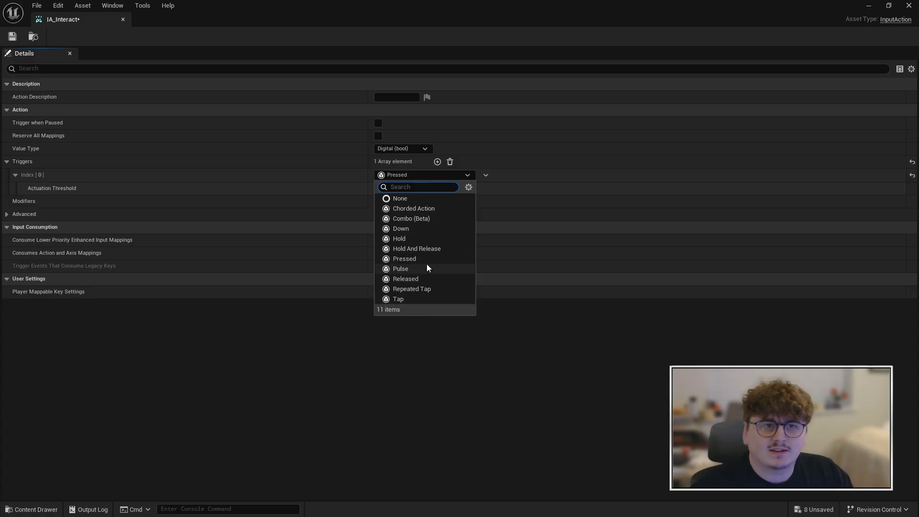
click(96, 35)
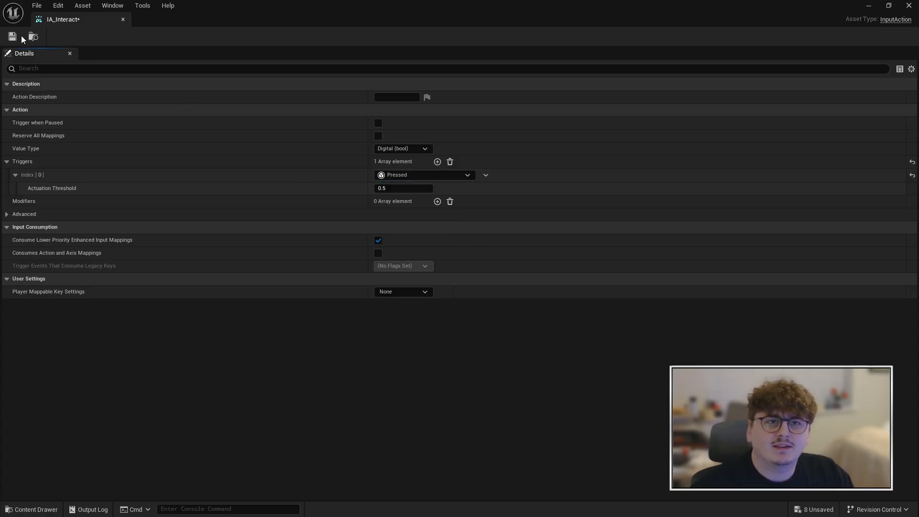
click(123, 19)
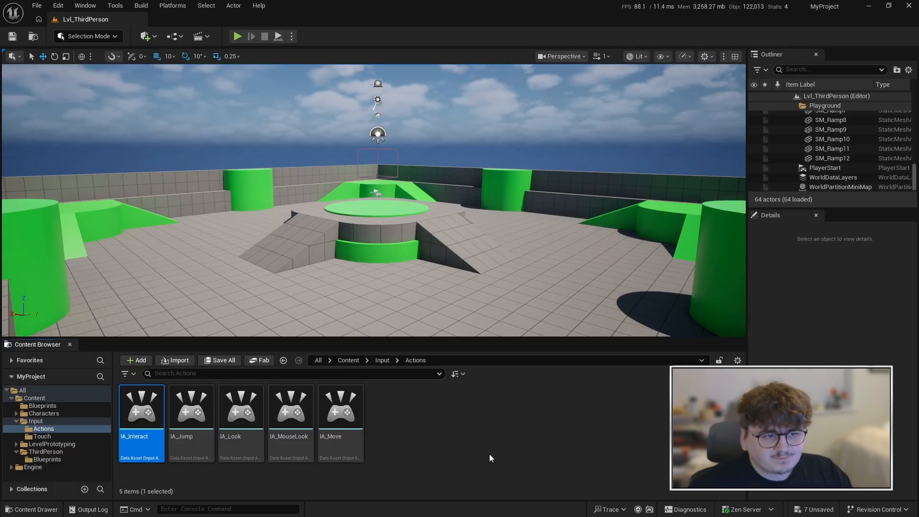
Open the IMC_Default mapping context in the Input folder and add a default key mapping for IA_Interact
click(477, 442)
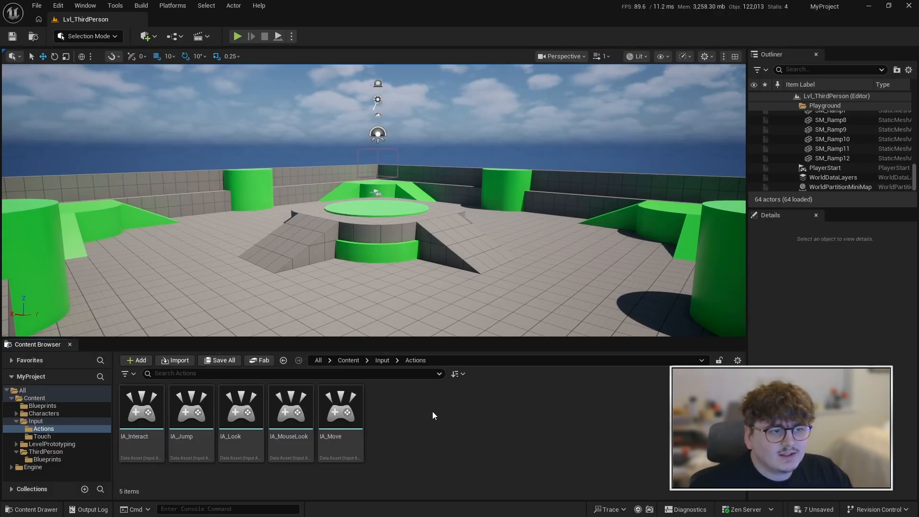
click(382, 360)
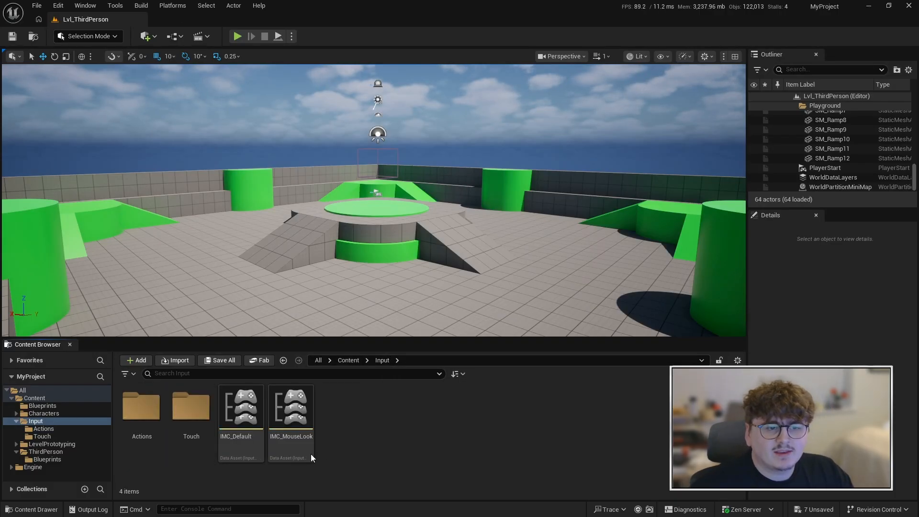
double_click(234, 452)
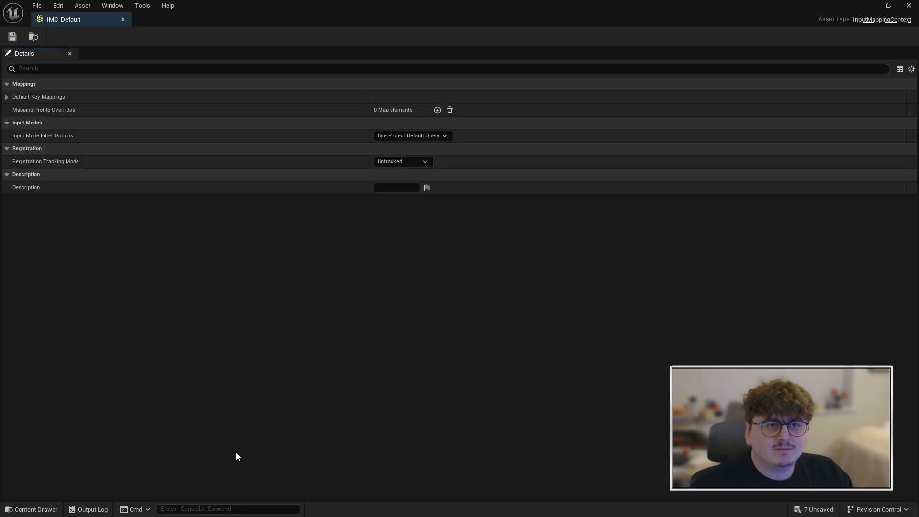
click(6, 97)
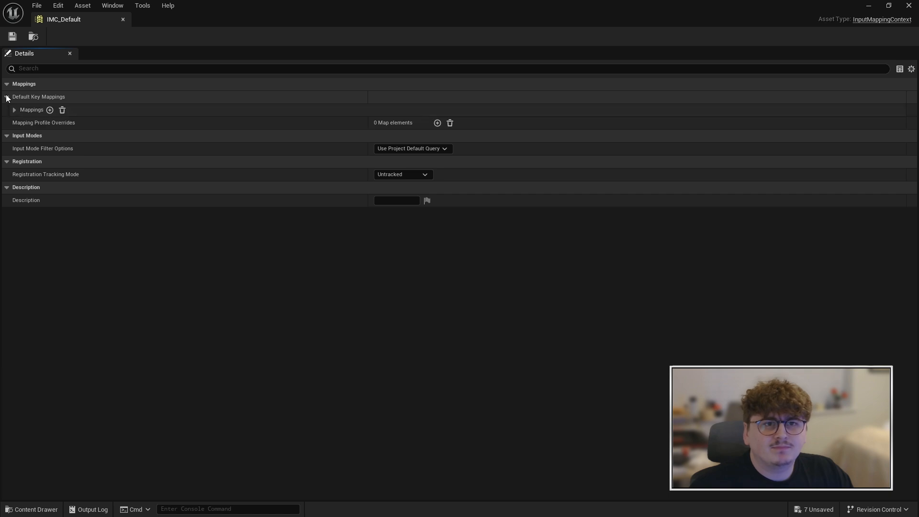
click(48, 111)
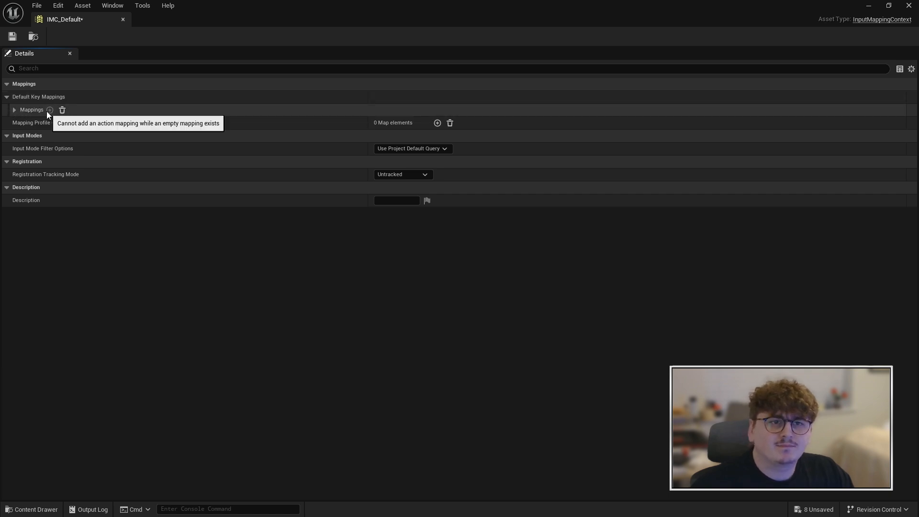
click(14, 110)
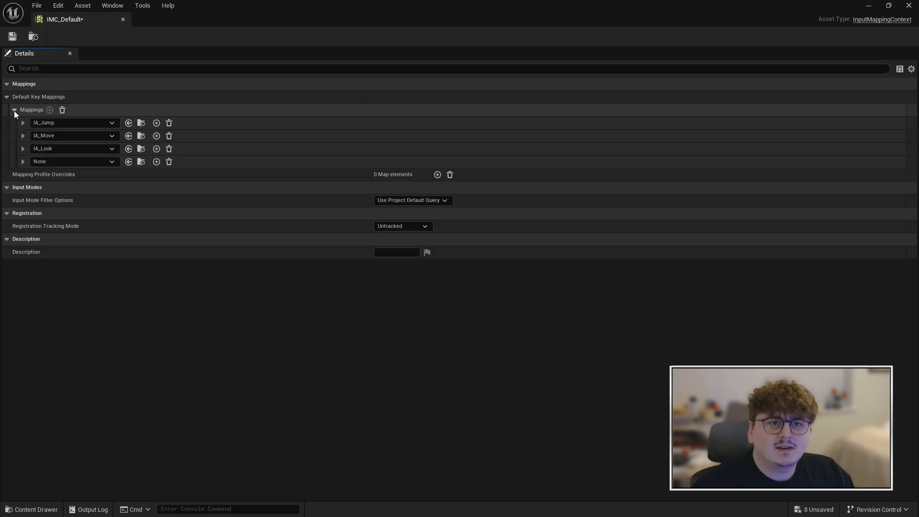
click(43, 163)
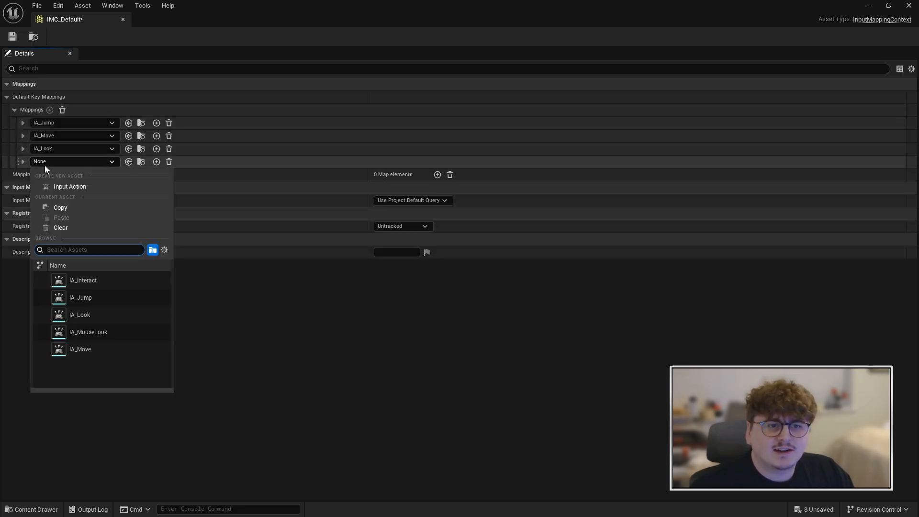
click(116, 287)
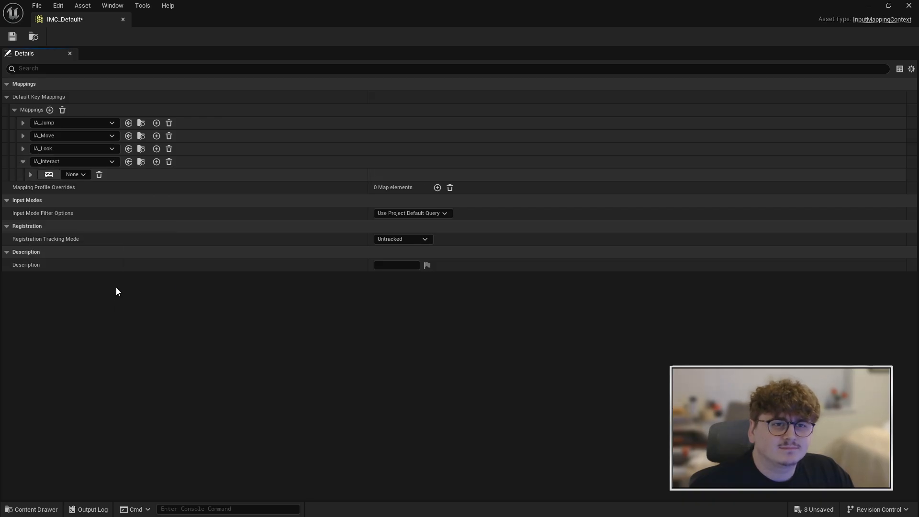
Bind the IA_Interact mapping to the E key, and save and close IMC_Default
click(49, 177)
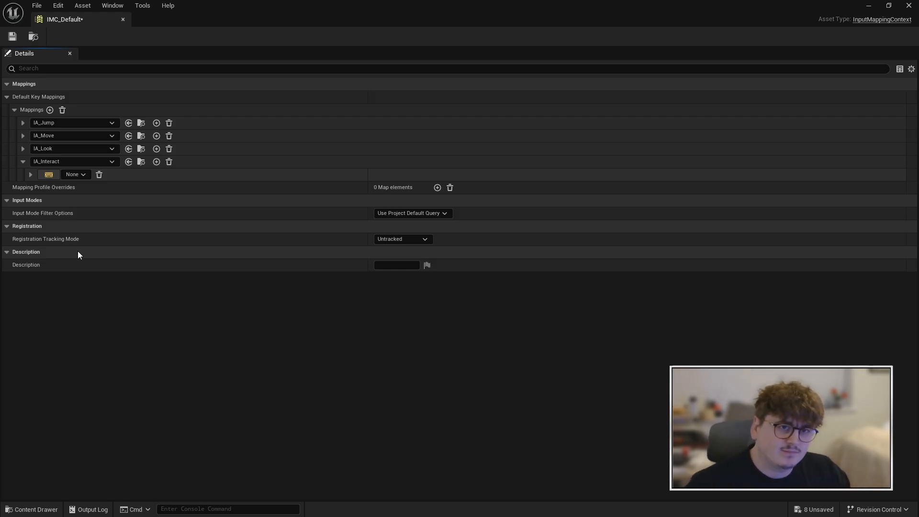
key(e)
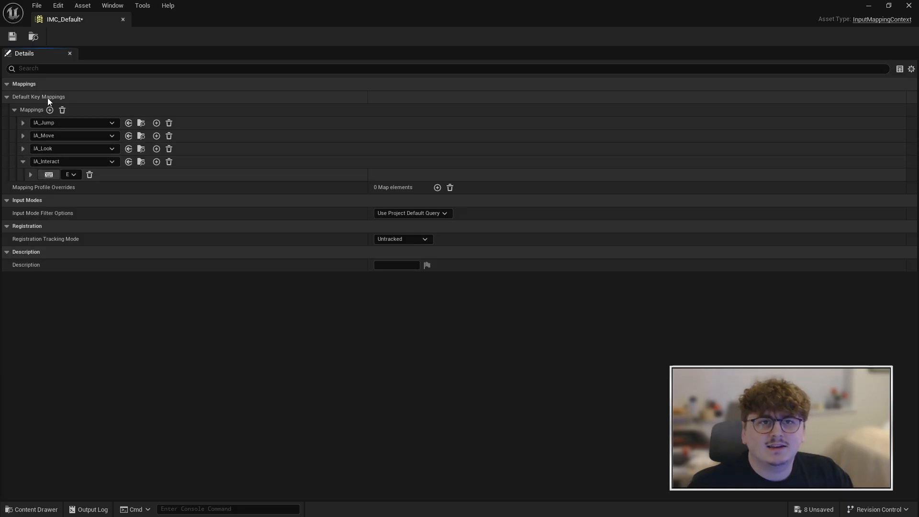
click(12, 35)
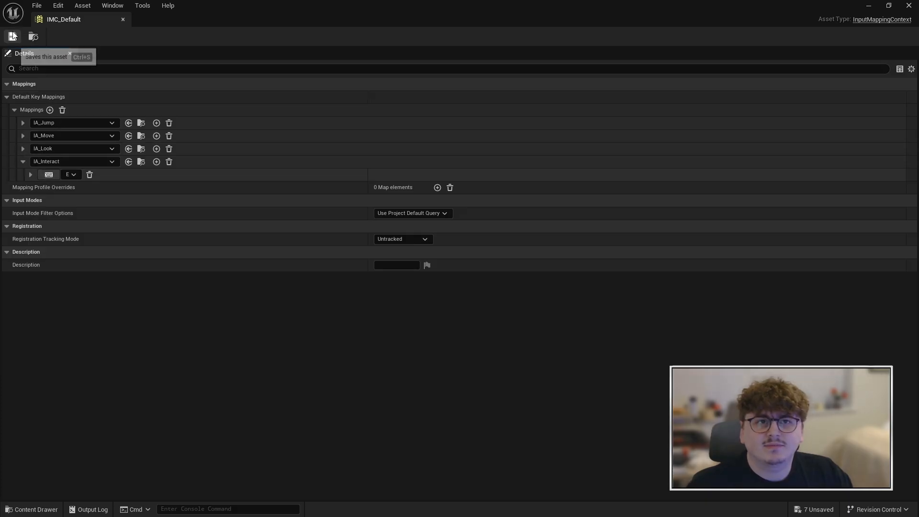
click(123, 19)
click(434, 439)
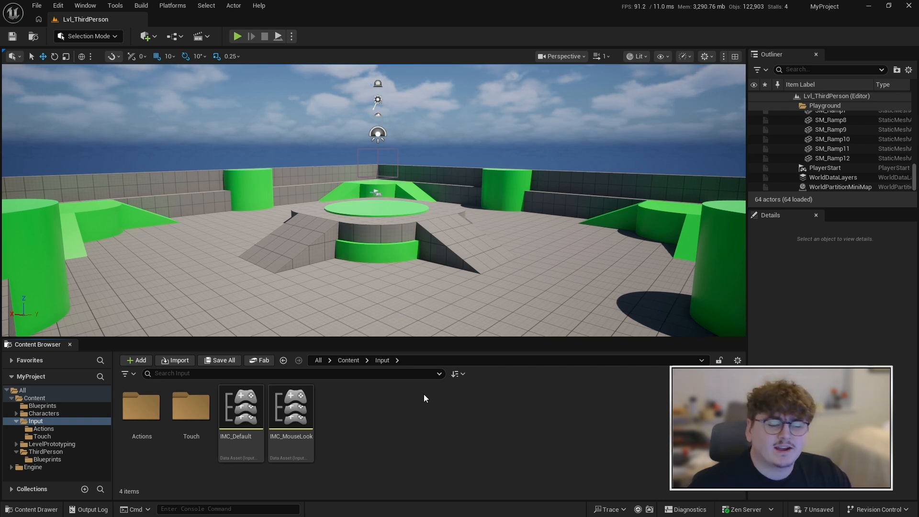
Open the BP_ThirdPersonCharacter blueprint from the Blueprints folder inside ThirdPerson
click(355, 364)
click(137, 418)
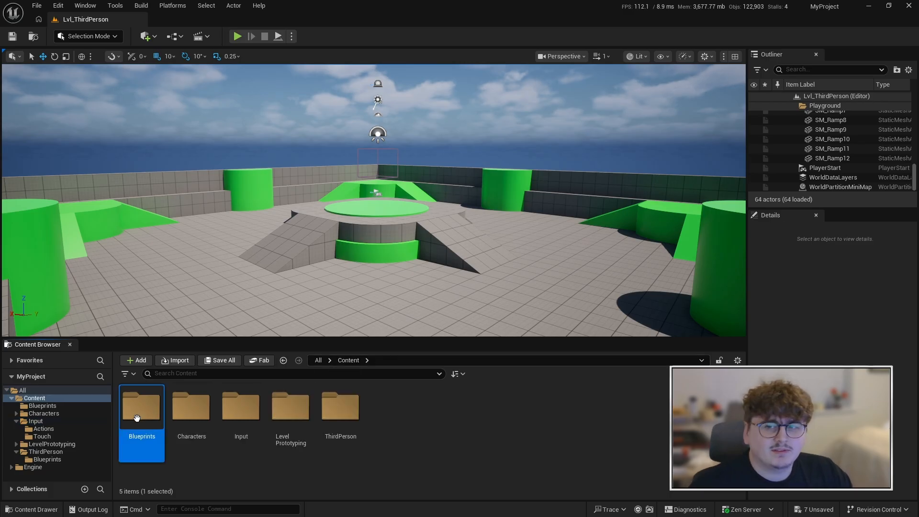
double_click(137, 418)
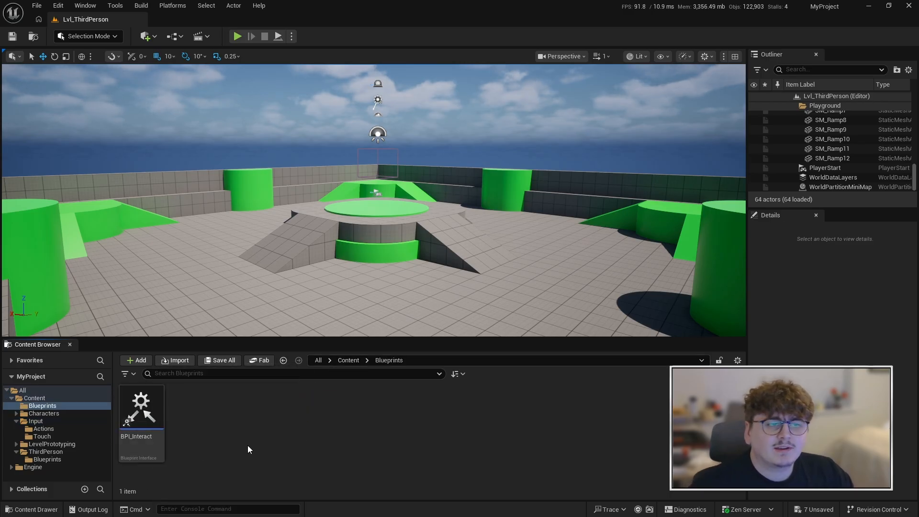
click(350, 360)
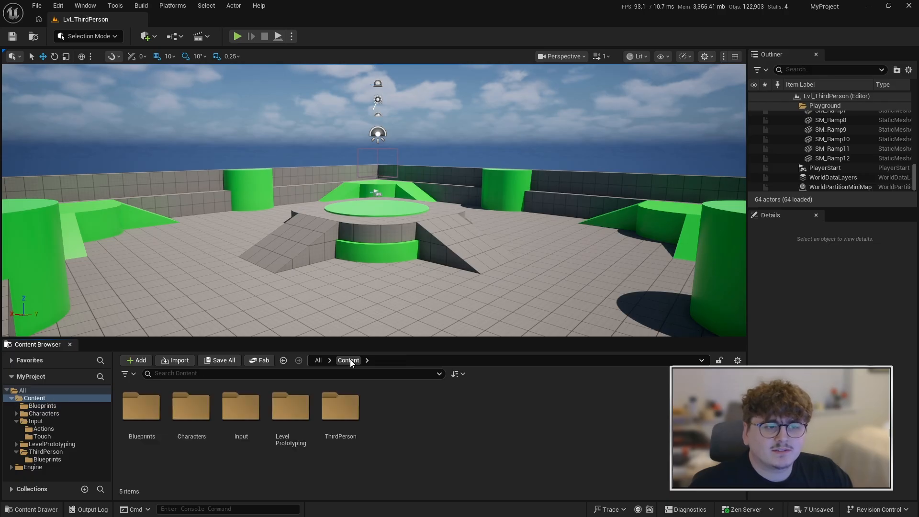
double_click(340, 412)
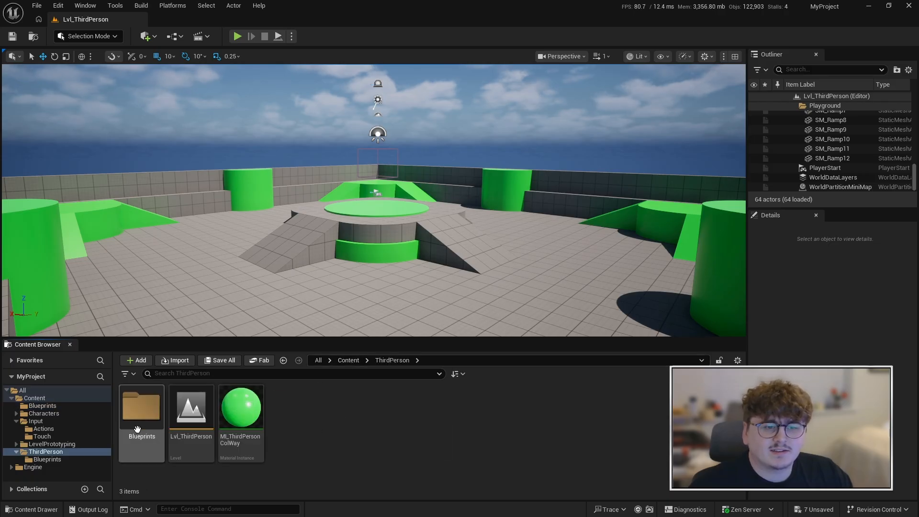
double_click(137, 412)
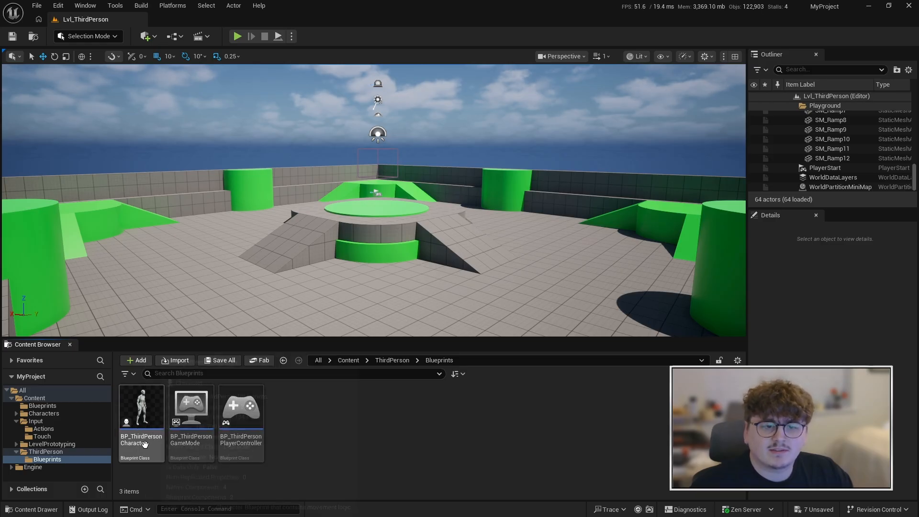
double_click(142, 414)
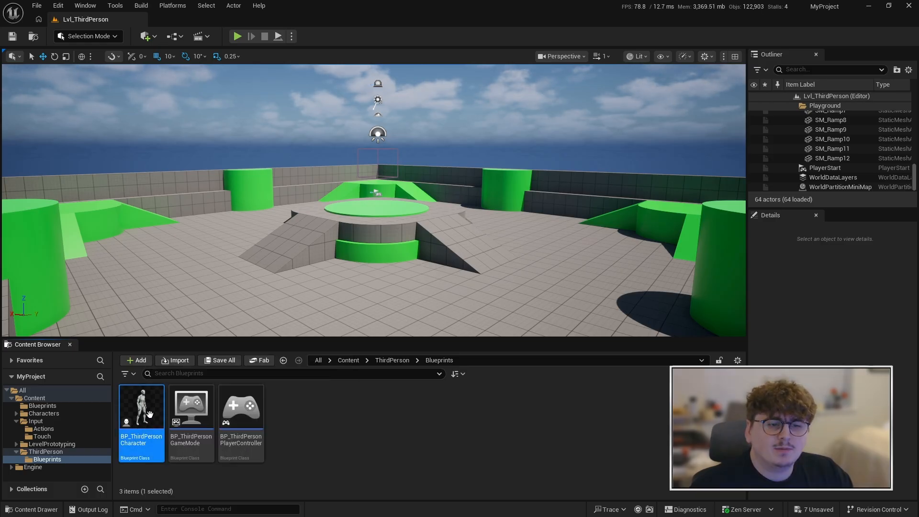
Add the IA_Interact enhanced input action event to an empty area of the character's event graph
right_drag(481, 380, 478, 84)
right_drag(297, 221, 309, 242)
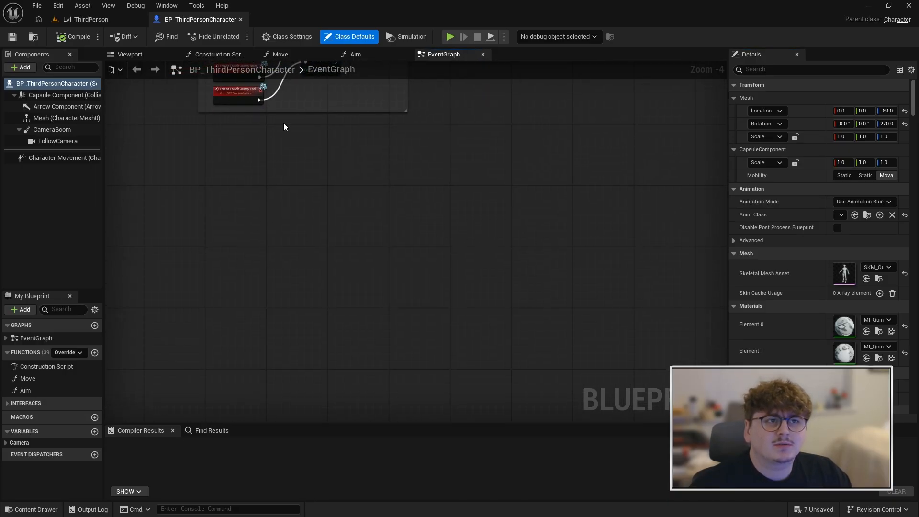
right_click(234, 171)
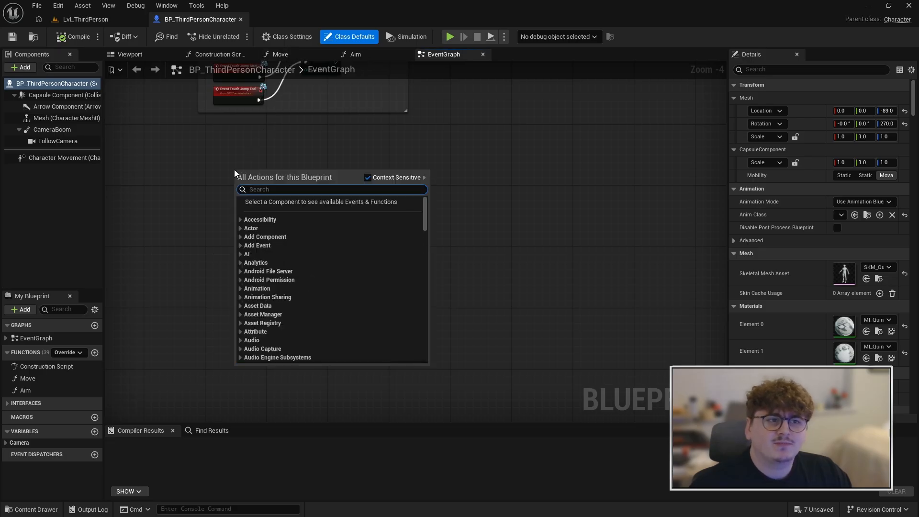
text(ia interact)
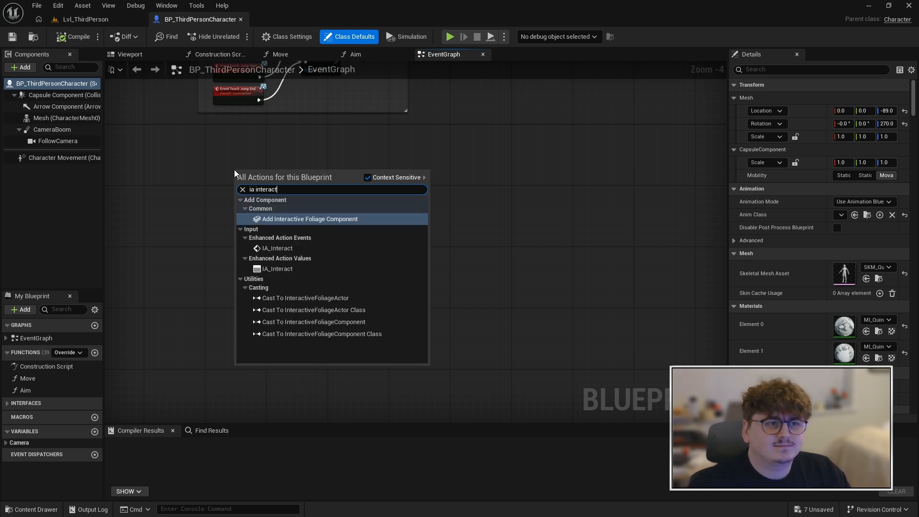
click(275, 248)
scroll(269, 182, up, 4)
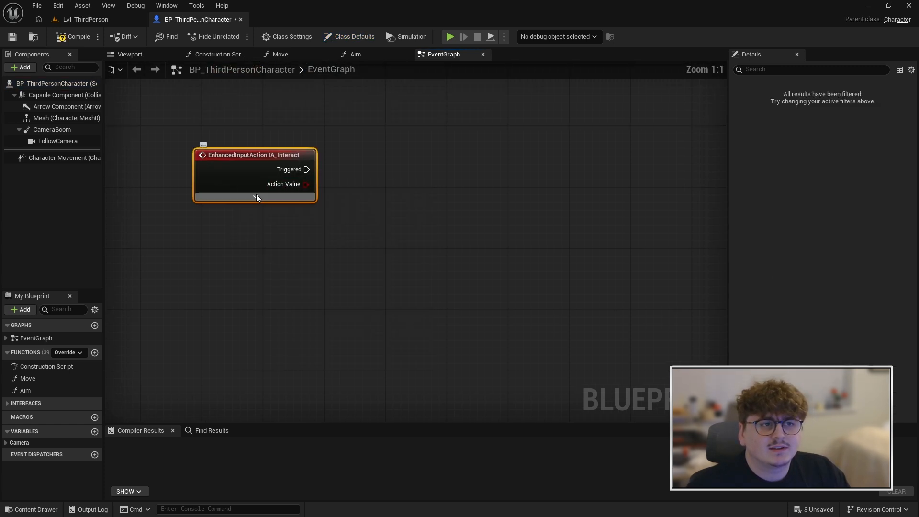
click(256, 196)
drag(237, 243, 152, 282)
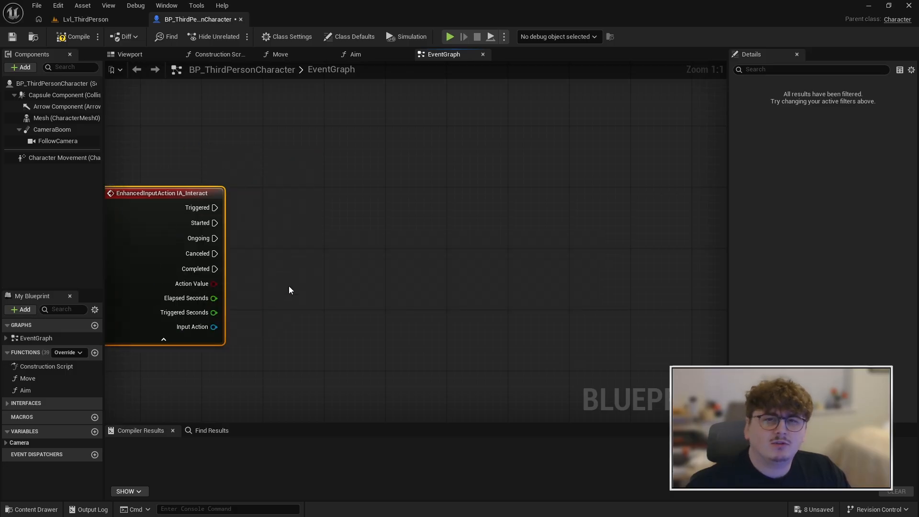
right_drag(307, 276, 348, 272)
click(205, 337)
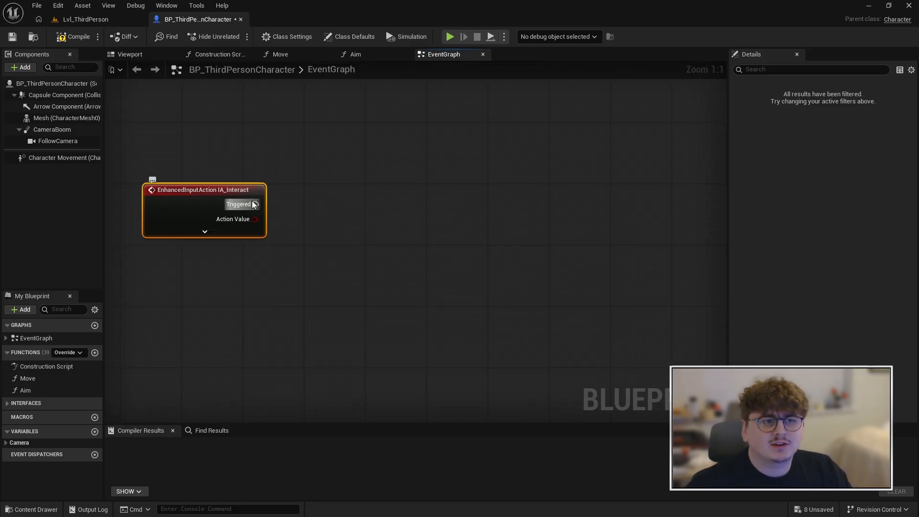
Add a Print String node wired to the Triggered output of the IA_Interact event
drag(256, 204, 395, 200)
text(print)
key(Return)
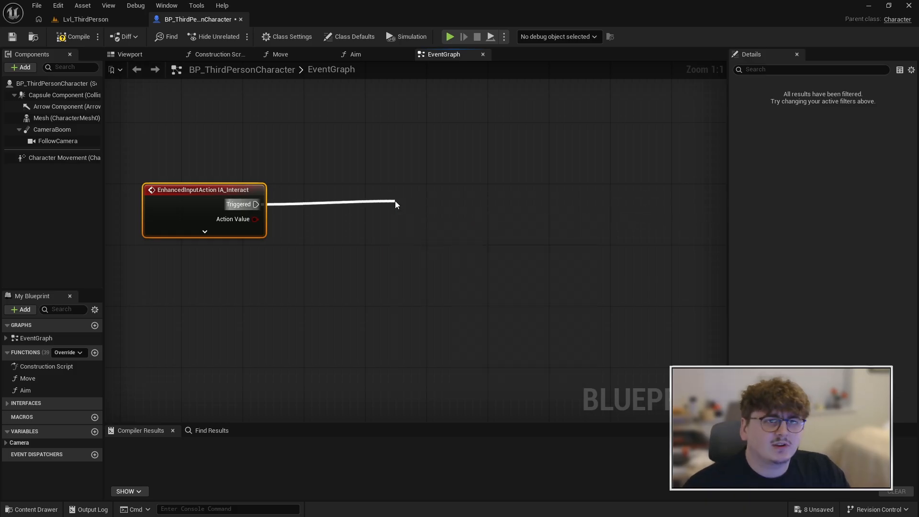
drag(444, 219, 422, 203)
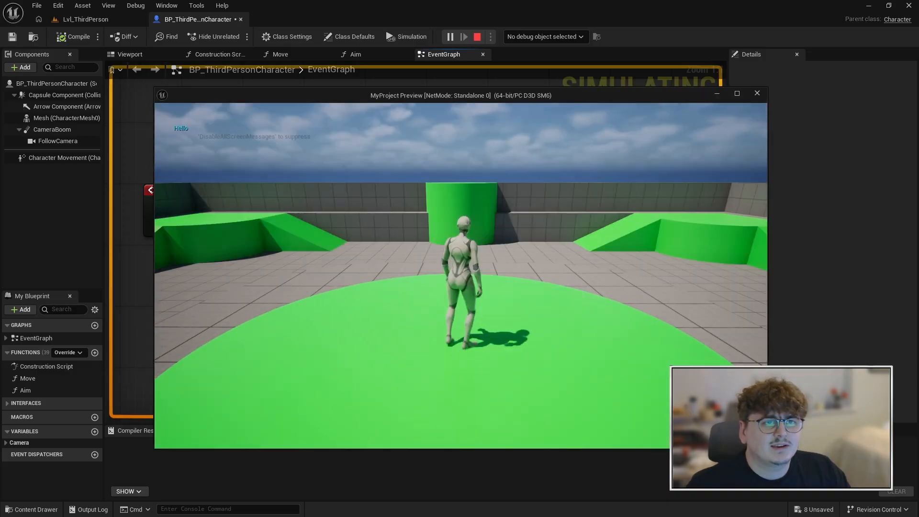
Test the interact input repeatedly with the E key in the game preview, and end the preview
key(e)
key(e)
key(e)
key(e)
key(e)
key(e)
key(e)
key(e)
key(e)
key(e)
key(e)
key(e)
key(e)
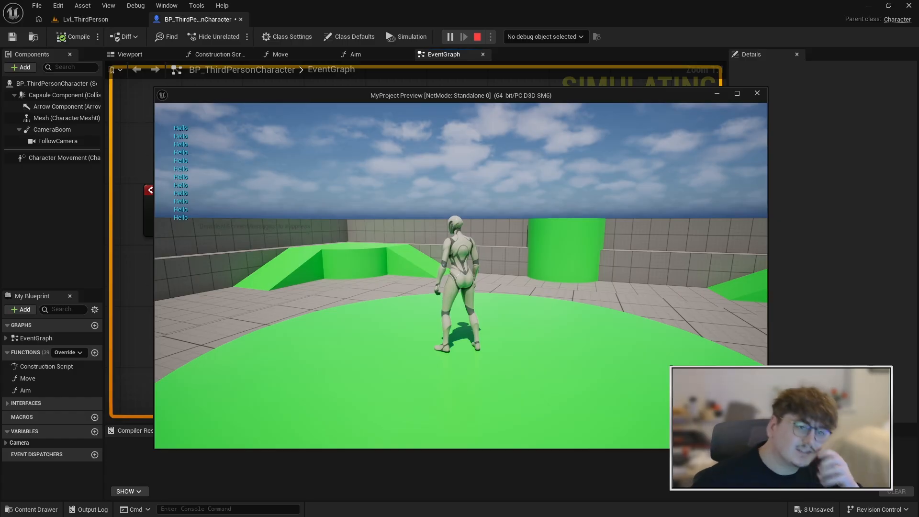
key(Escape)
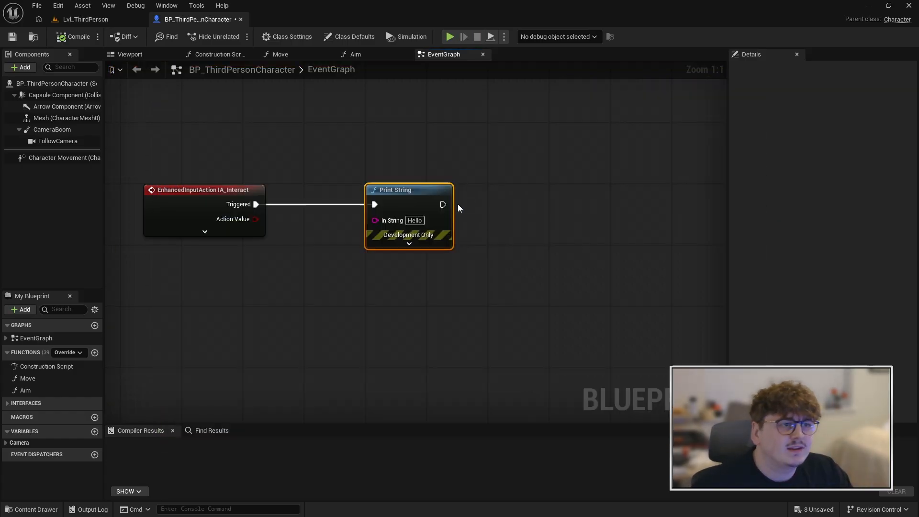
Delete the Print String test node from the event graph
key(Delete)
right_drag(388, 235, 277, 232)
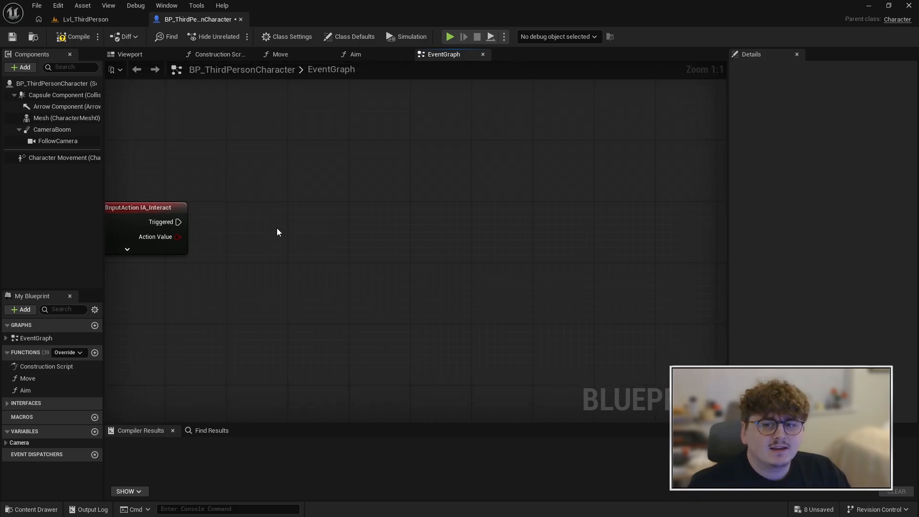